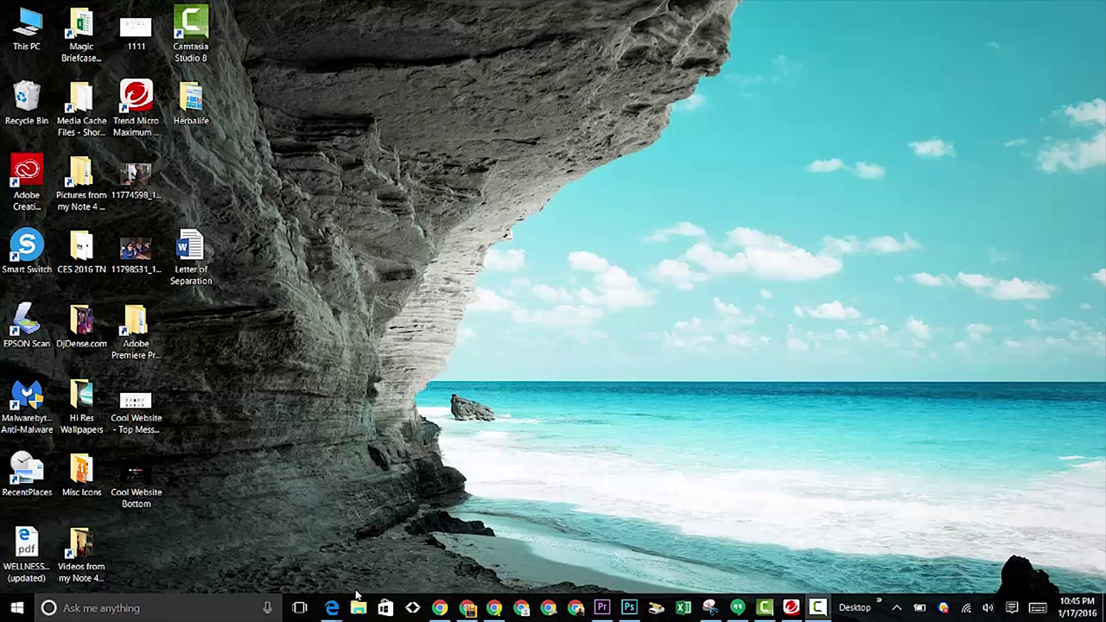
# - Maximize ESPN's NFL scoreboard in Edge and scroll to Saturday's Patriots 27, Chiefs 20 result
pyautogui.moveTo(334, 613)
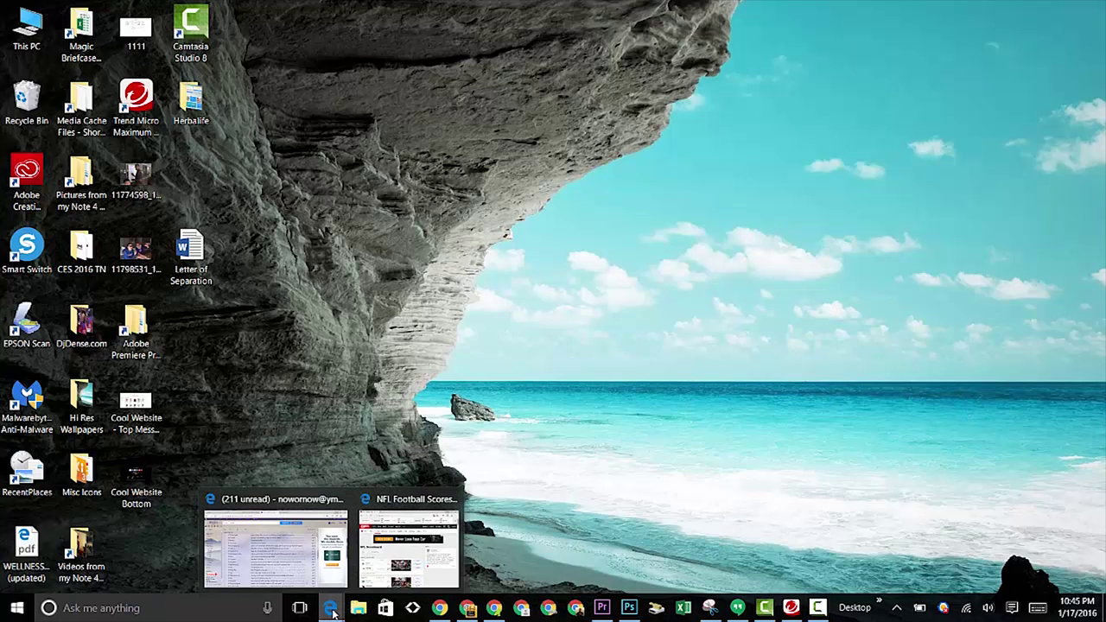
pyautogui.click(409, 544)
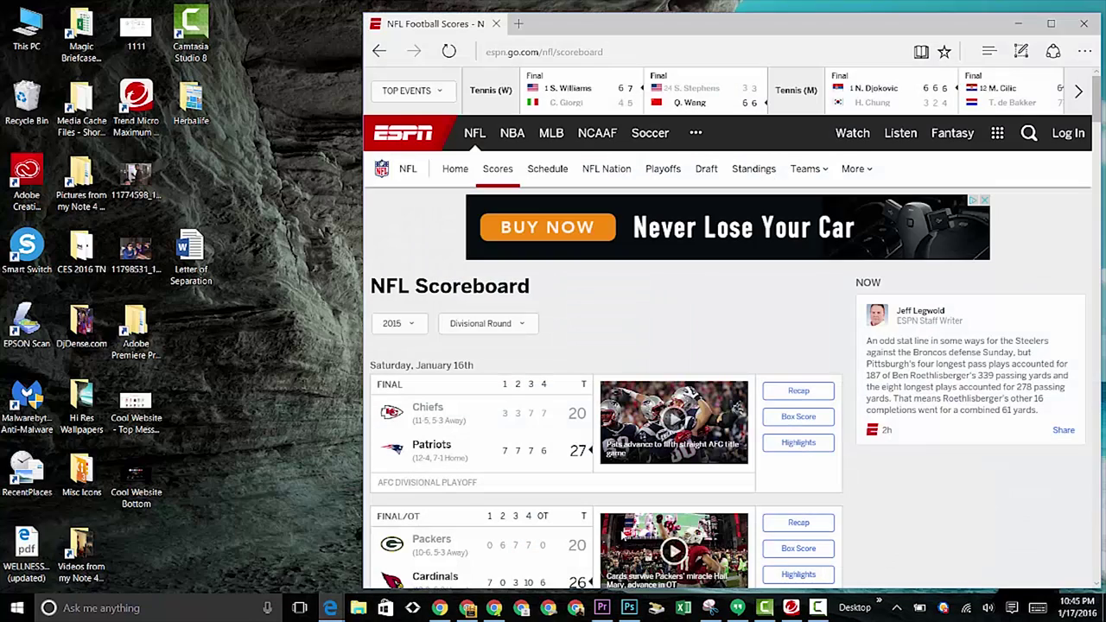
pyautogui.click(1051, 26)
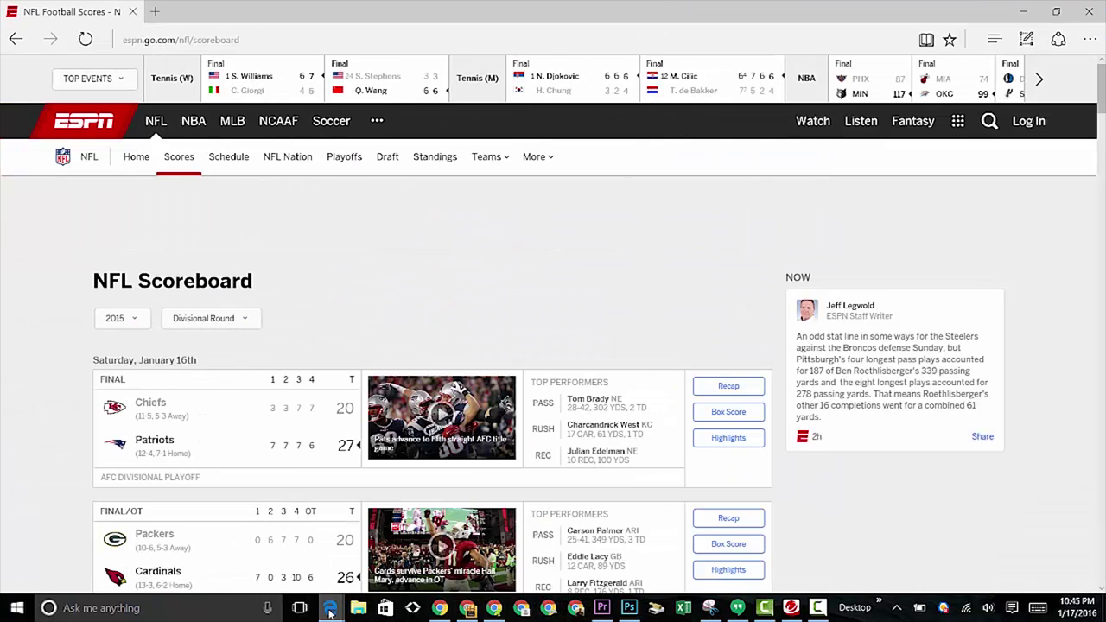
pyautogui.moveTo(329, 612)
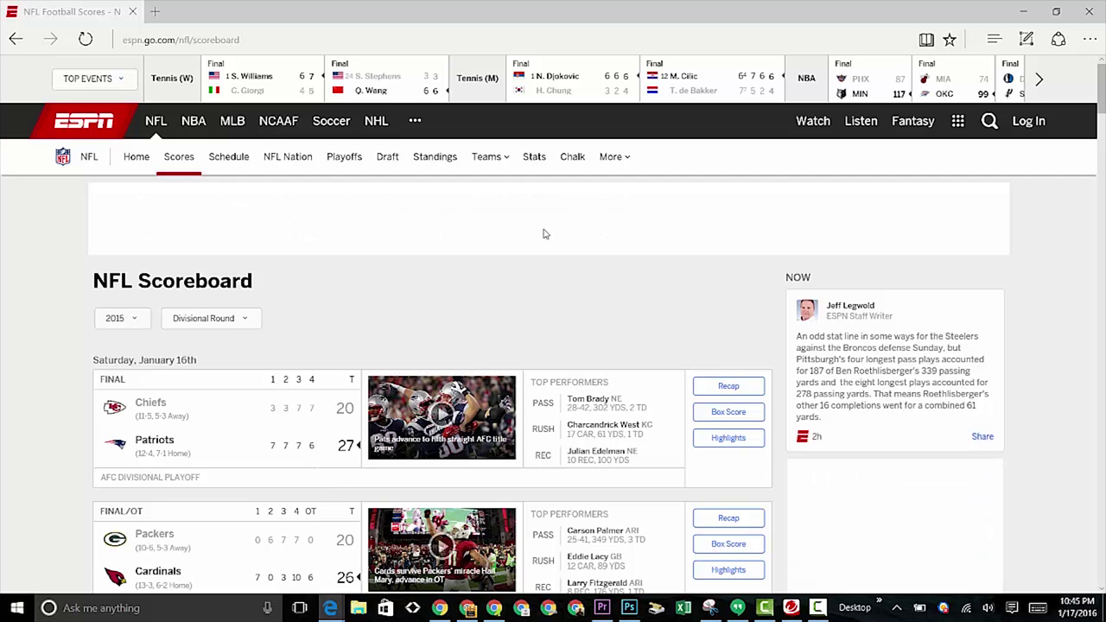
pyautogui.scroll(-1, 545, 235)
pyautogui.scroll(-3, 217, 216)
pyautogui.scroll(3, 153, 243)
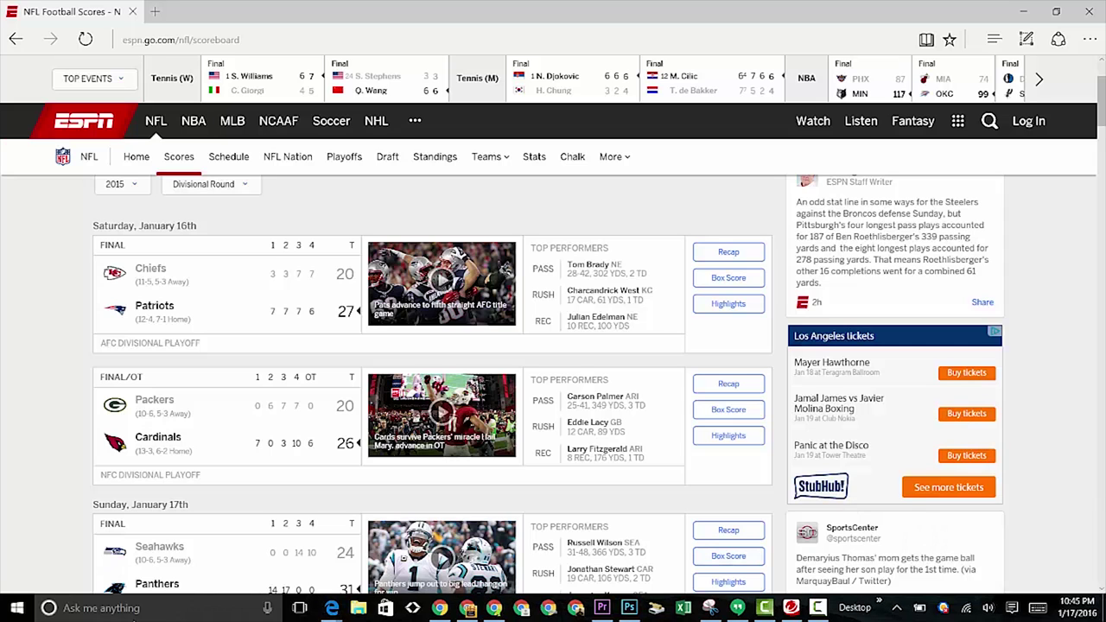
# - Launch Snipping Tool from a 'snipping' taskbar search and start a new snip
pyautogui.click(134, 608)
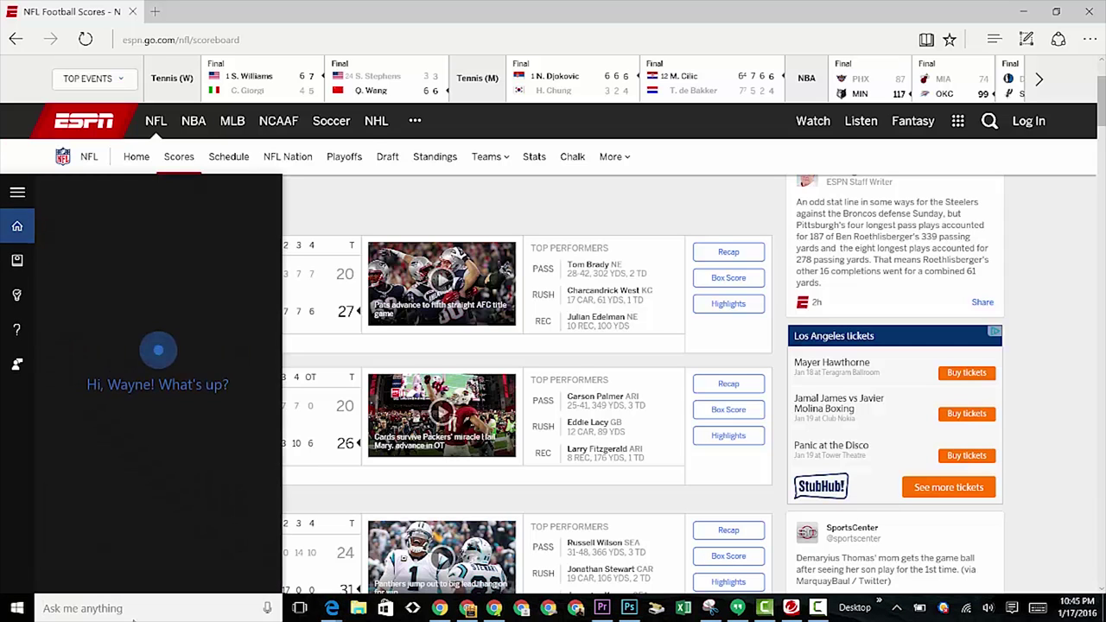
pyautogui.write('s')
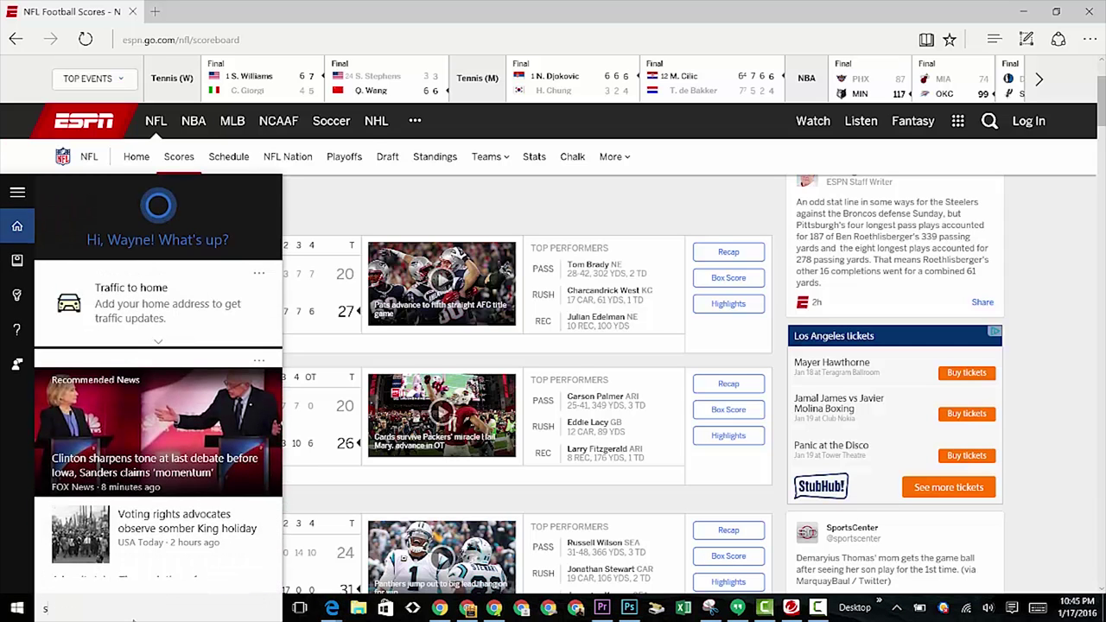
pyautogui.write('nippin')
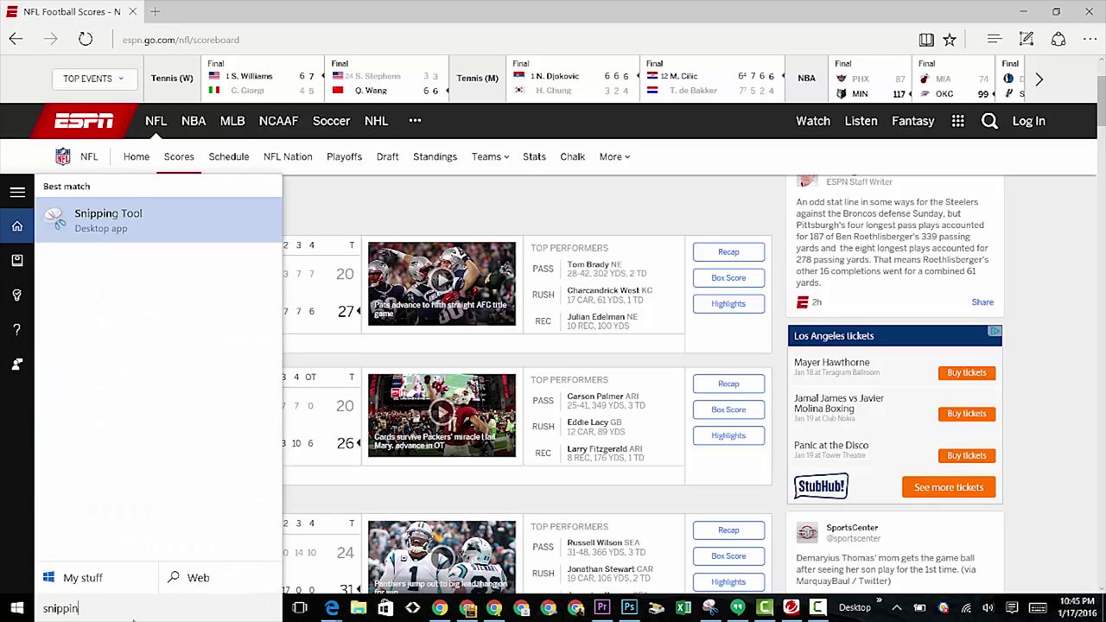
pyautogui.write('g')
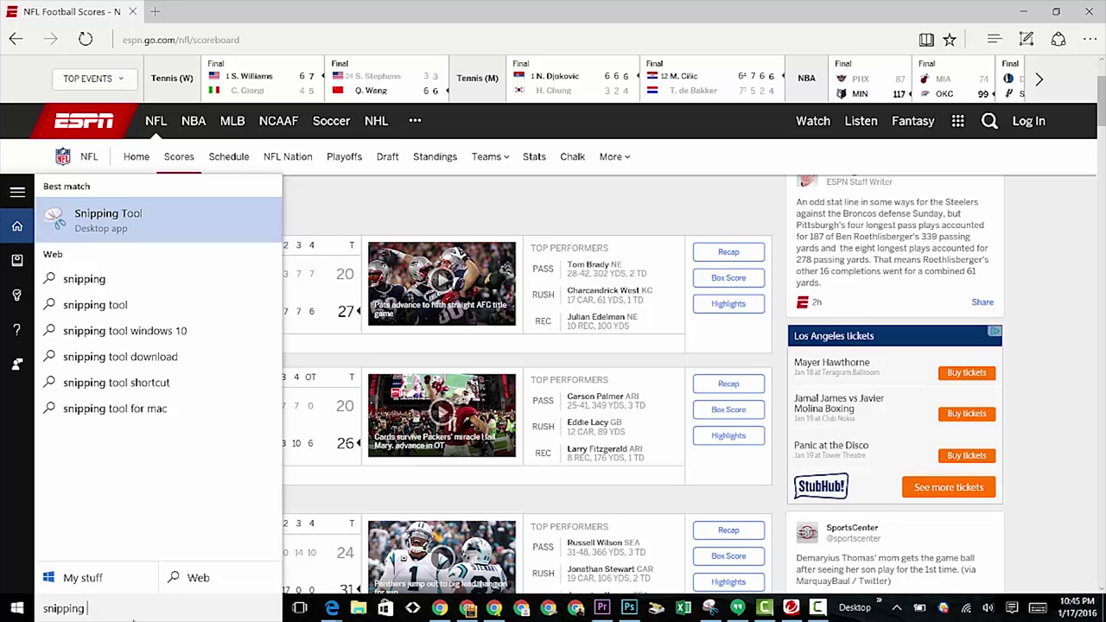
pyautogui.press('Return')
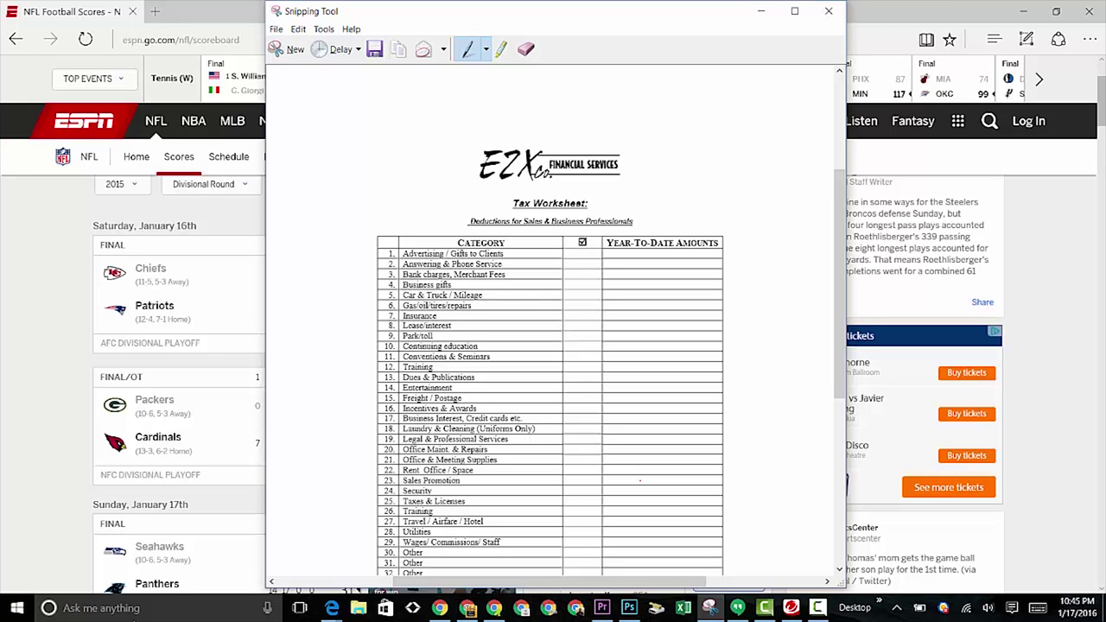
pyautogui.click(290, 49)
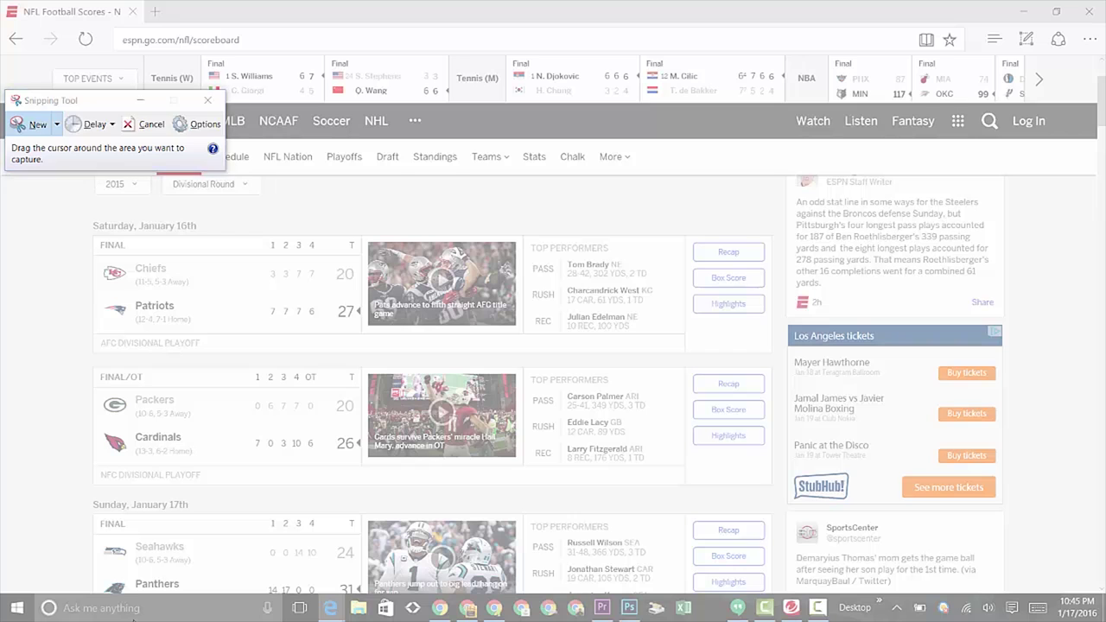
# - Capture the Chiefs–Patriots score box as a rectangular snip
pyautogui.moveTo(84, 210); pyautogui.dragTo(523, 361)
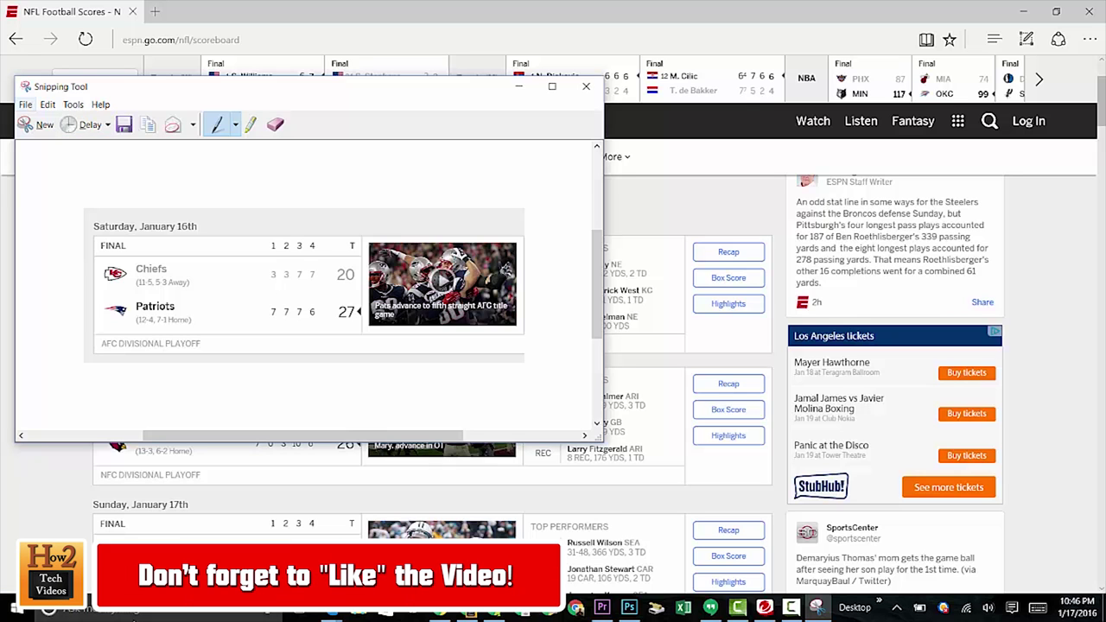
pyautogui.click(26, 104)
# - Save the snip to the Desktop as a JPEG named 'Patriots Win'
pyautogui.click(37, 138)
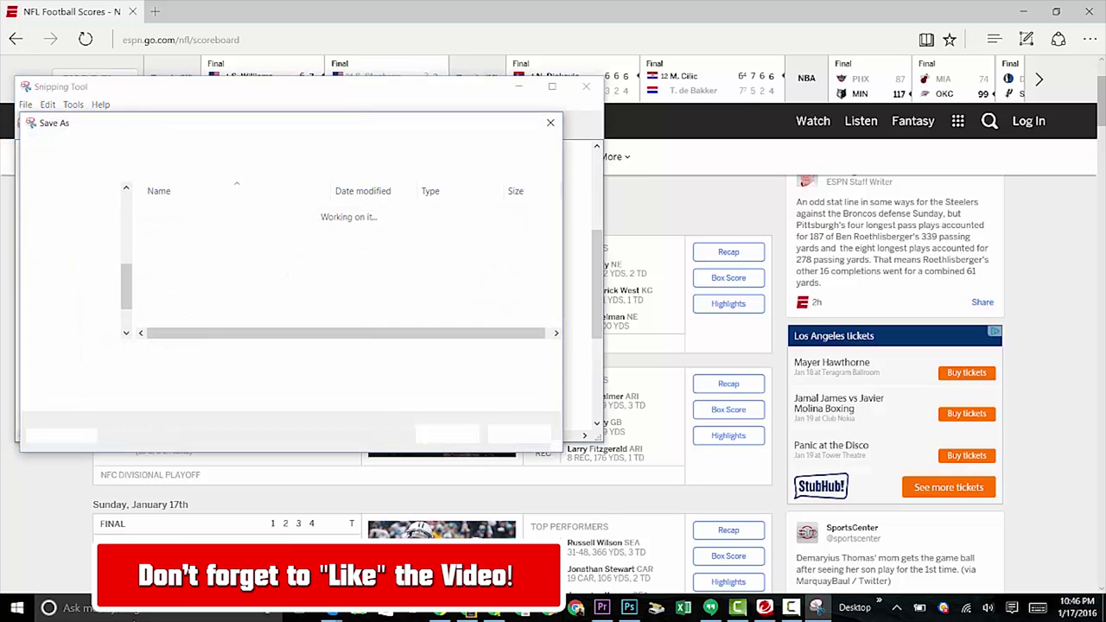
pyautogui.press('Tab')
pyautogui.hotkey('alt', 'Down')
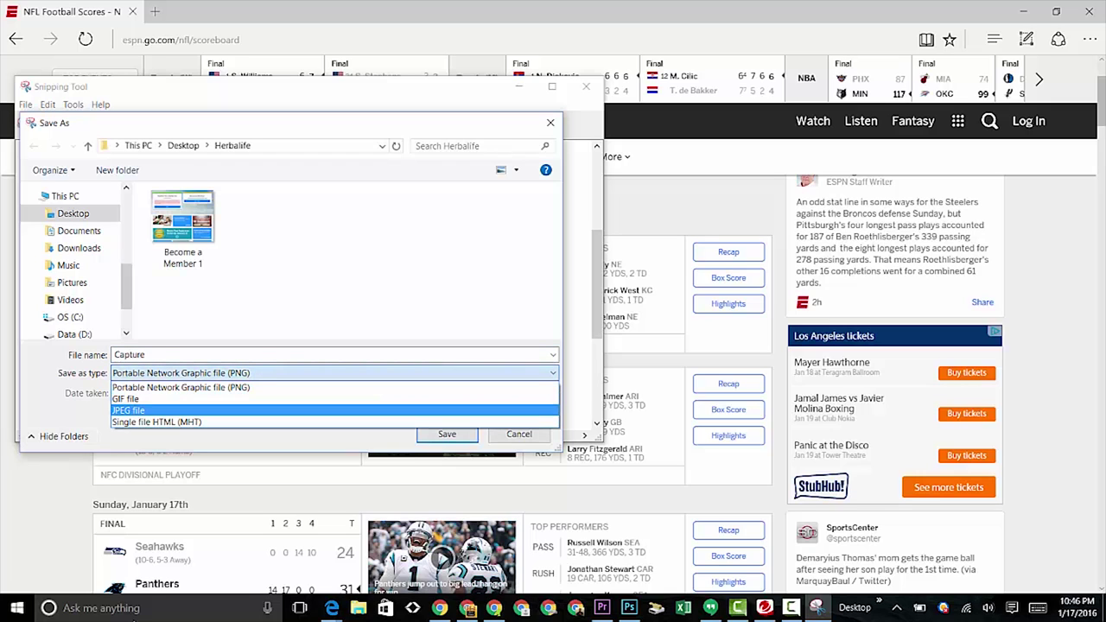
pyautogui.press('Return')
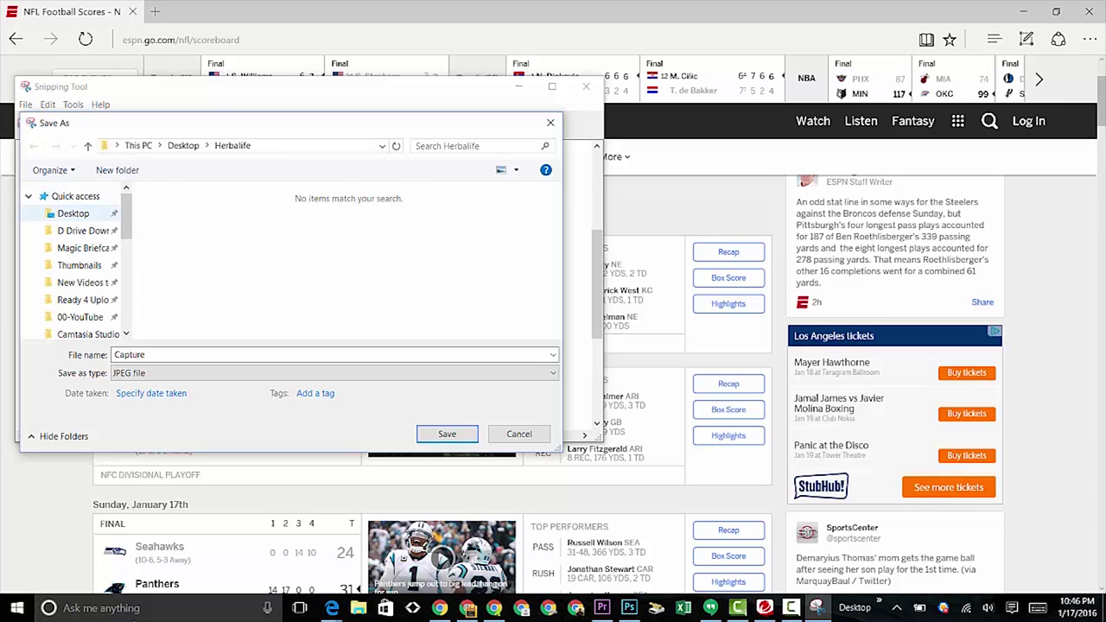
pyautogui.click(73, 213)
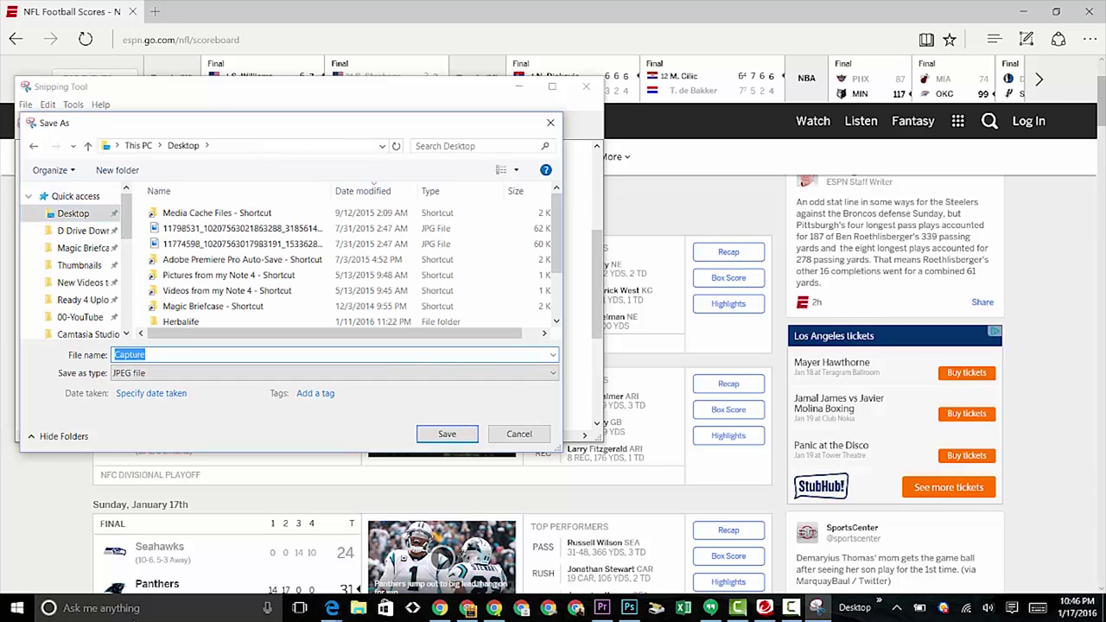
pyautogui.write('Patriots Win')
pyautogui.press('BackSpace')
pyautogui.press('BackSpace')
pyautogui.press('BackSpace')
pyautogui.press('BackSpace')
pyautogui.write('Win')
pyautogui.click(447, 434)
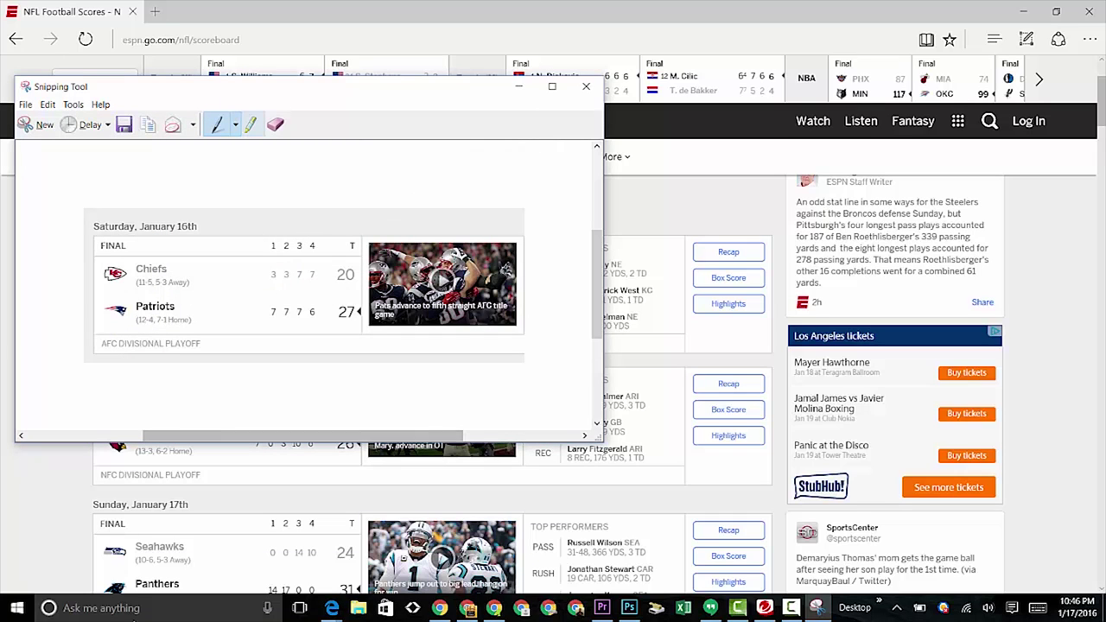
# - Copy the snip to the clipboard and open a blank Word 2013 document via 'microsoft word' search
pyautogui.click(47, 105)
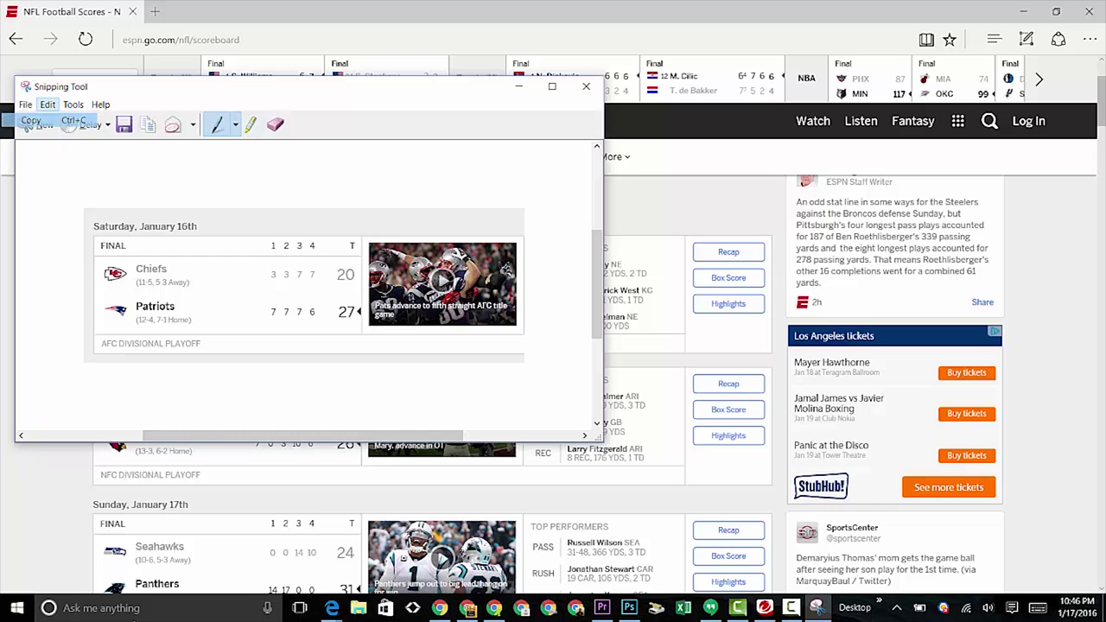
pyautogui.click(31, 120)
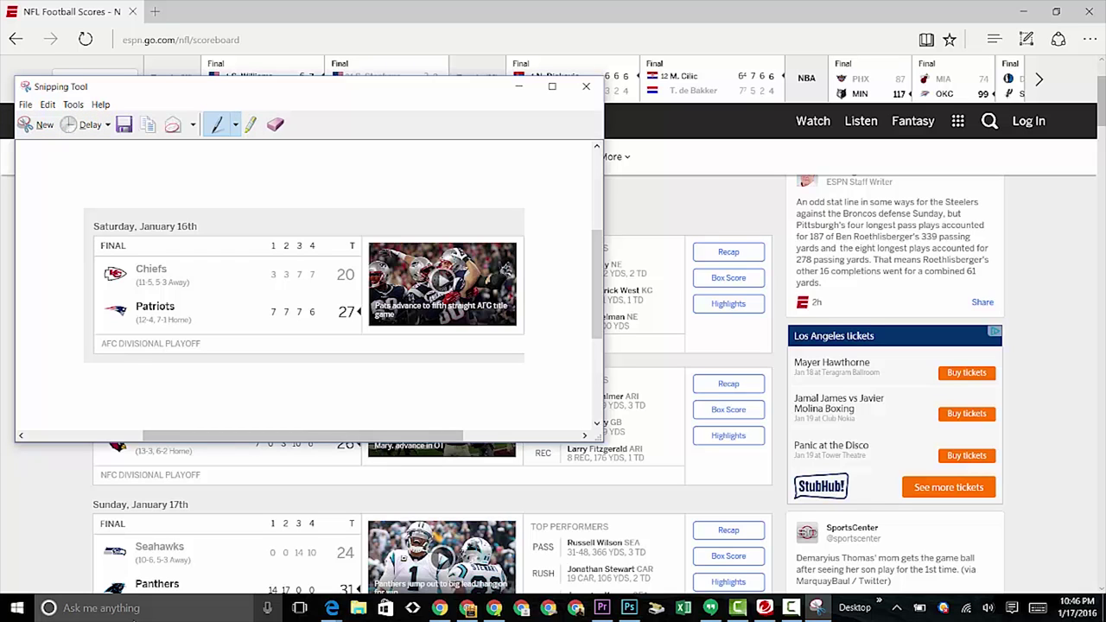
pyautogui.click(134, 608)
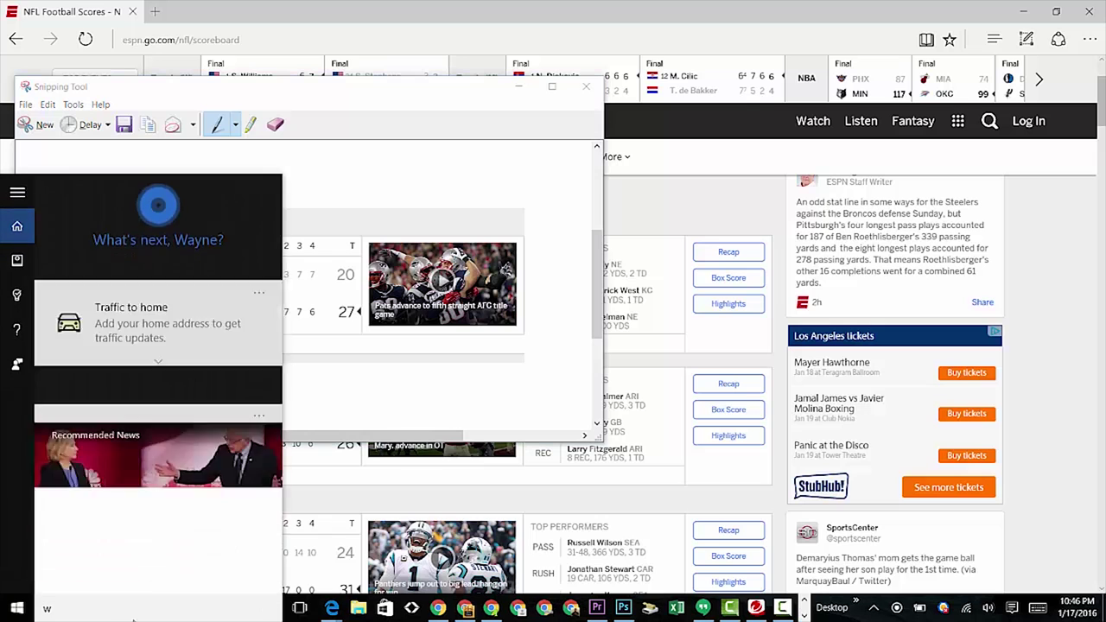
pyautogui.write('win')
pyautogui.press('BackSpace')
pyautogui.press('BackSpace')
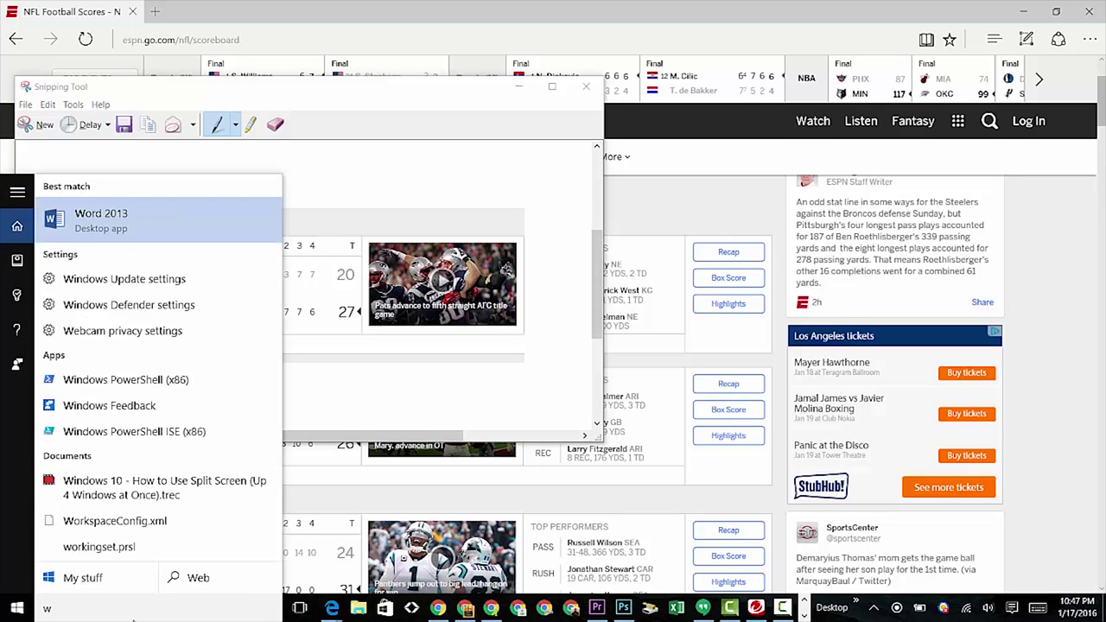
pyautogui.press('BackSpace')
pyautogui.write('mic')
pyautogui.press('BackSpace')
pyautogui.press('BackSpace')
pyautogui.press('BackSpace')
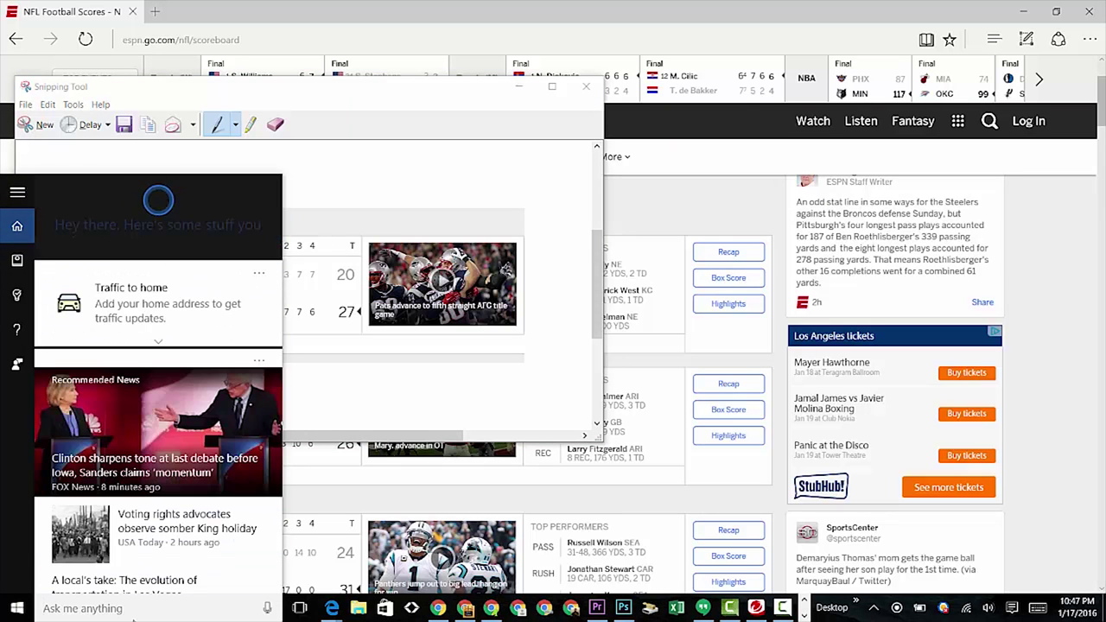
pyautogui.write('mi')
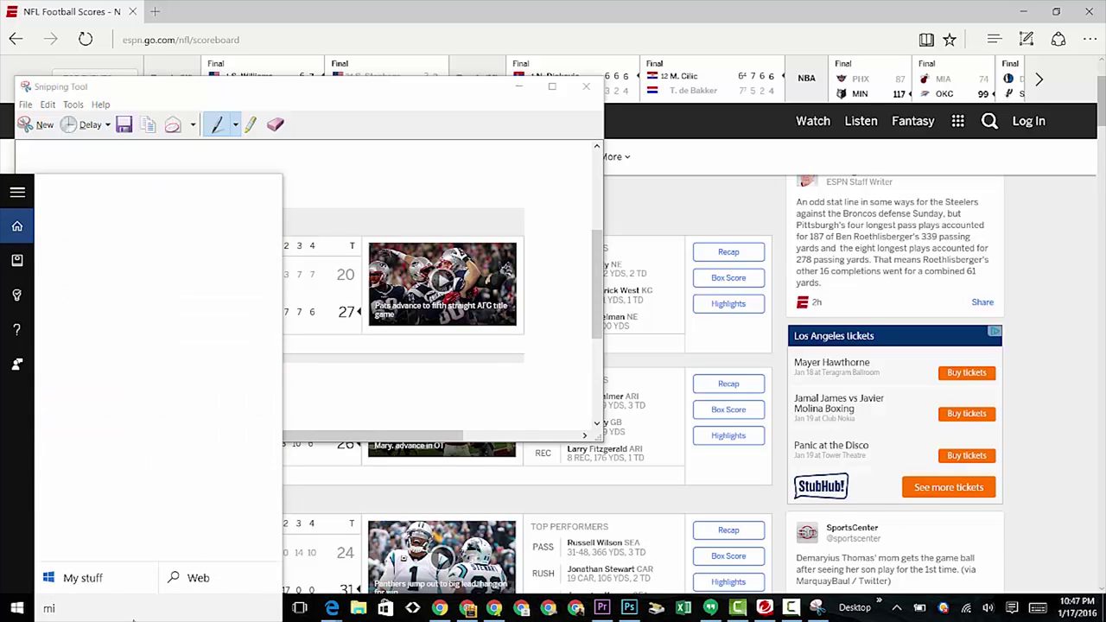
pyautogui.write('crosoft word')
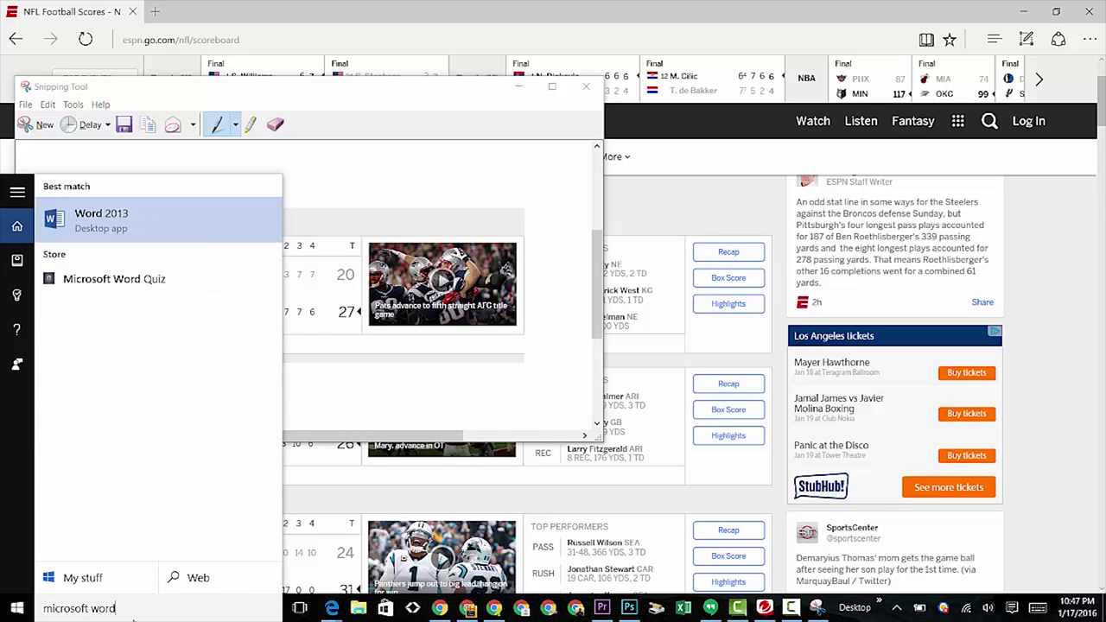
pyautogui.press('Return')
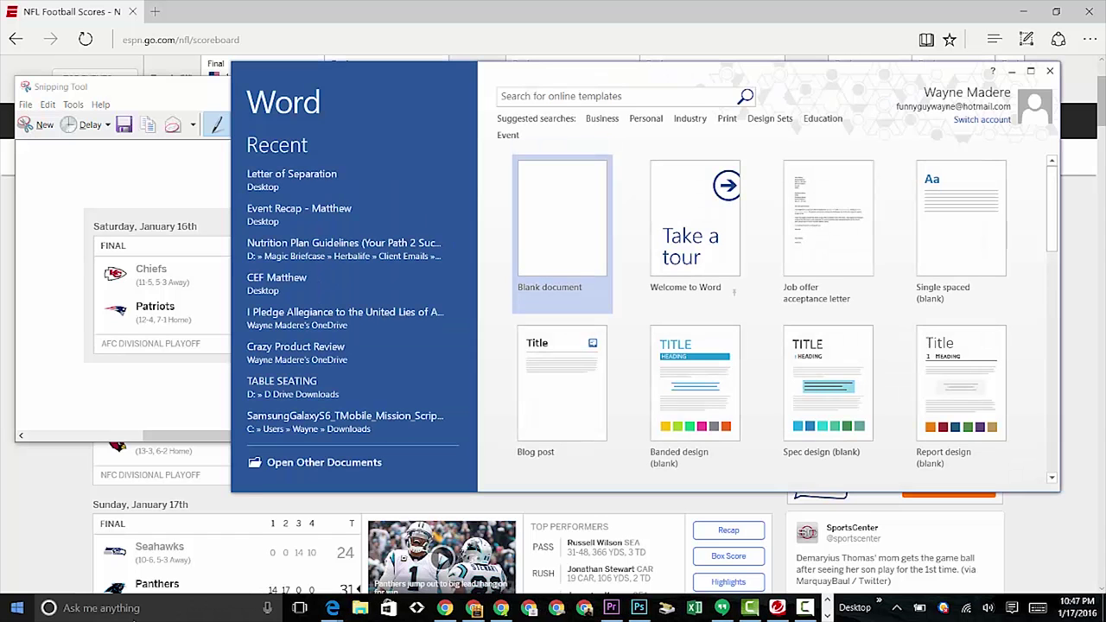
pyautogui.press('Return')
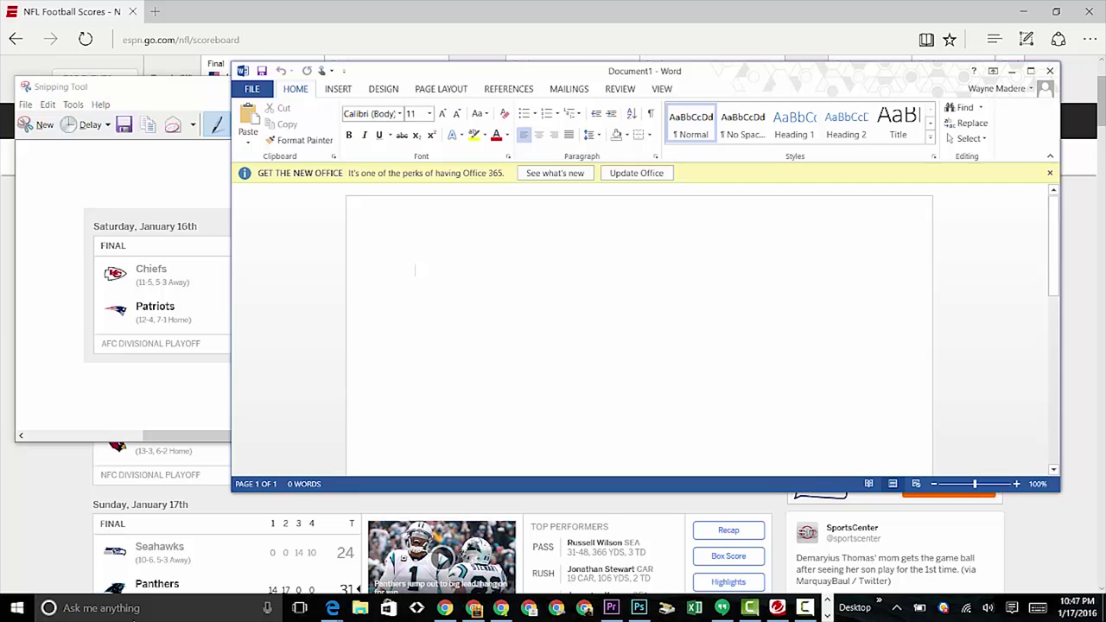
# - Paste the score snip into Document1, then minimize Word and Snipping Tool
pyautogui.hotkey('ctrl', 'v')
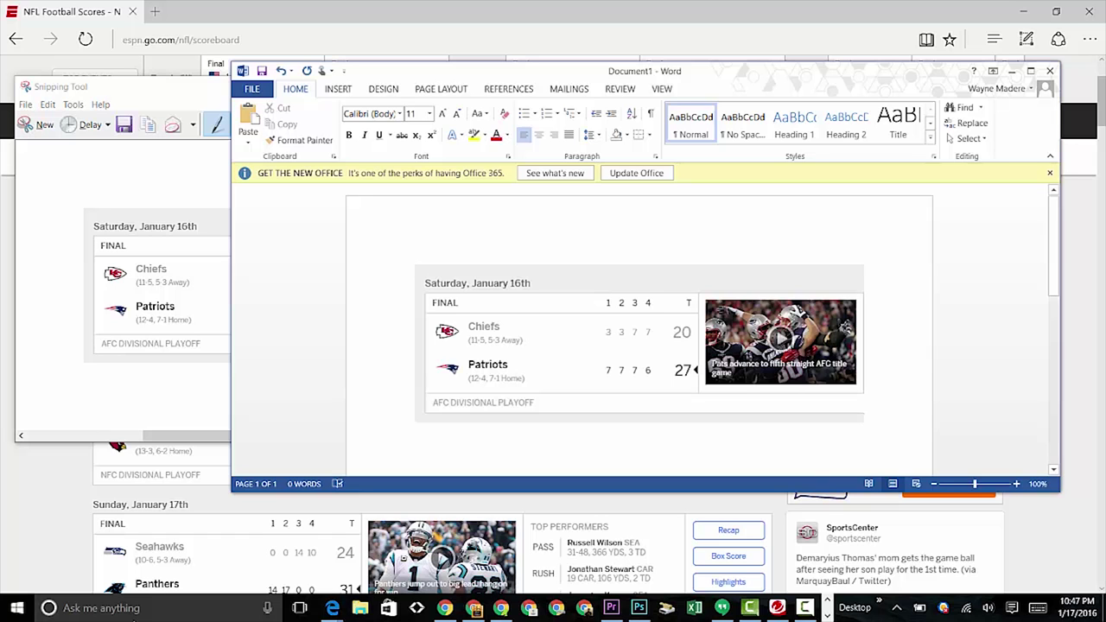
pyautogui.click(1011, 71)
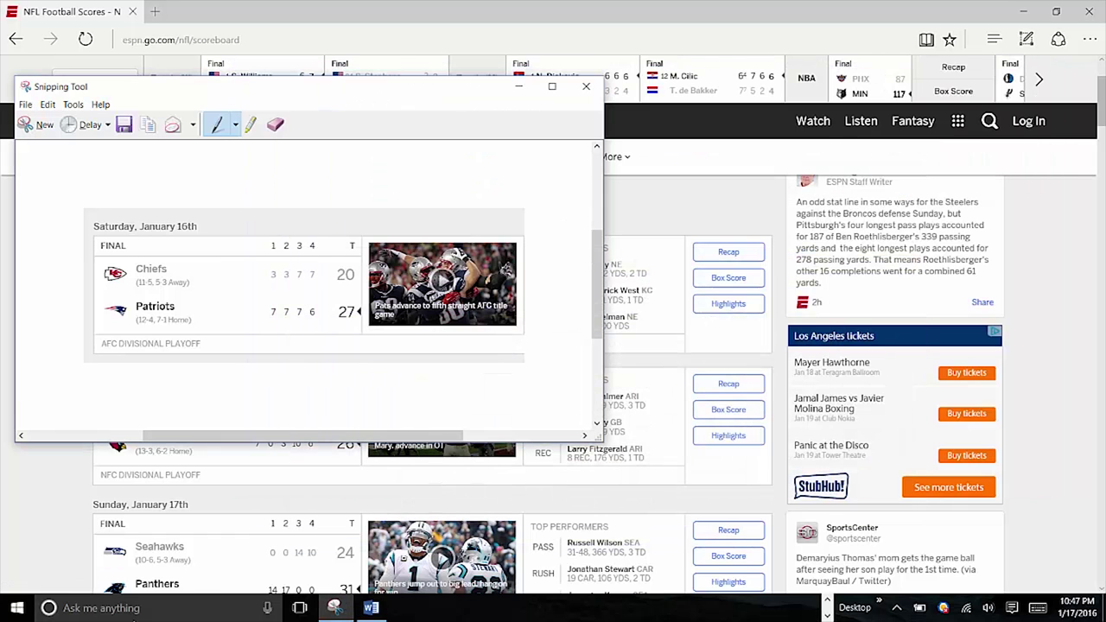
pyautogui.click(517, 86)
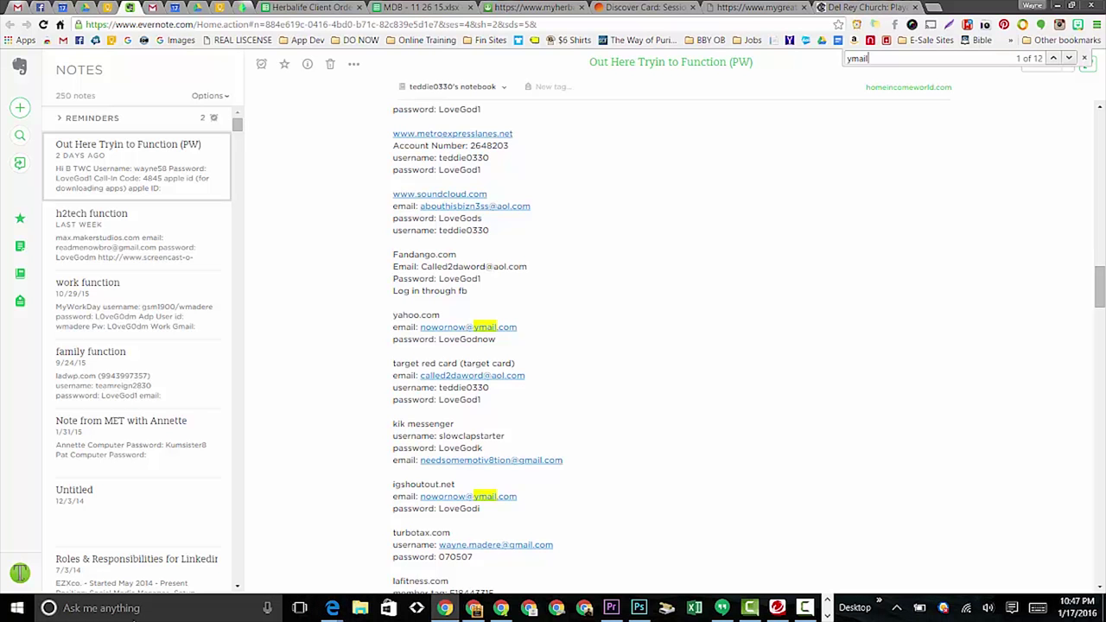
# - Switch back to Edge and open Gmail in a new tab
pyautogui.hotkey('alt', 'Tab')
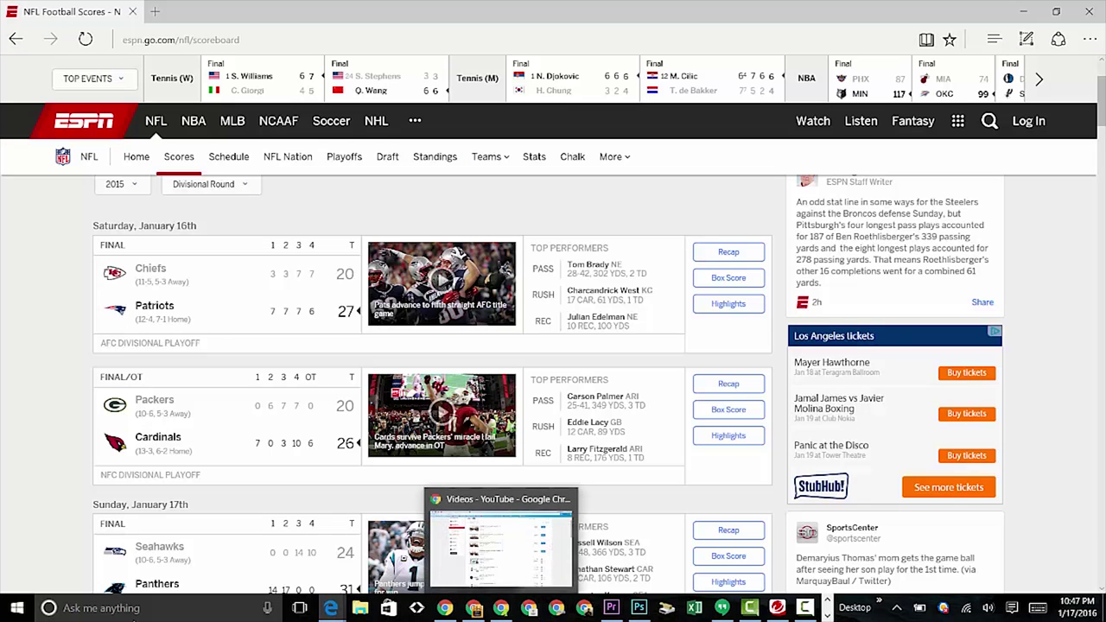
pyautogui.click(155, 11)
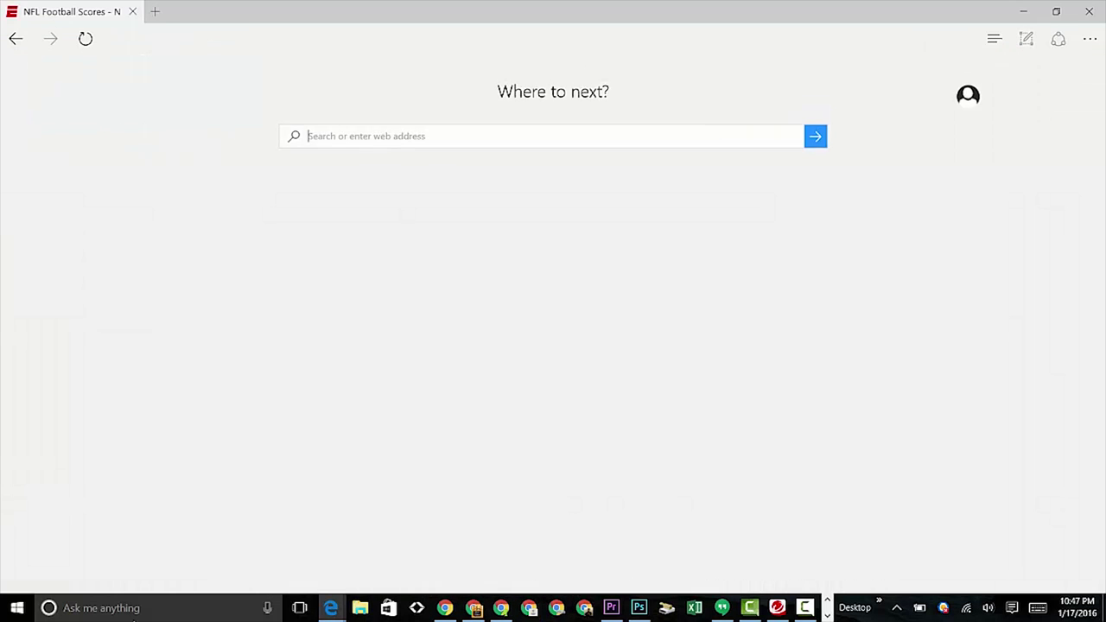
pyautogui.write('gmail')
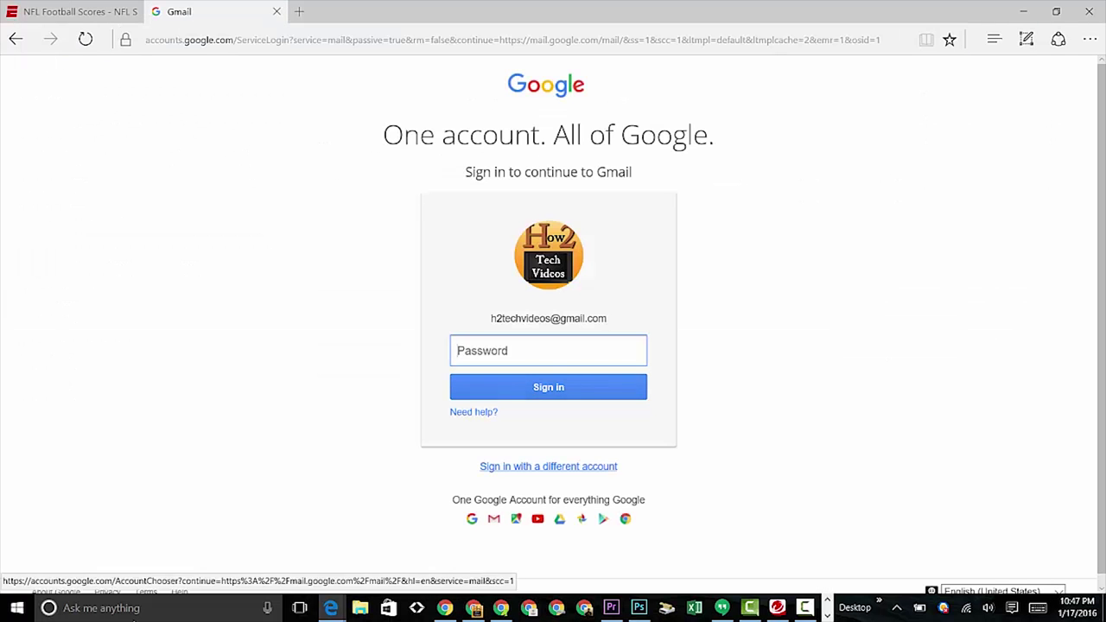
pyautogui.click(548, 467)
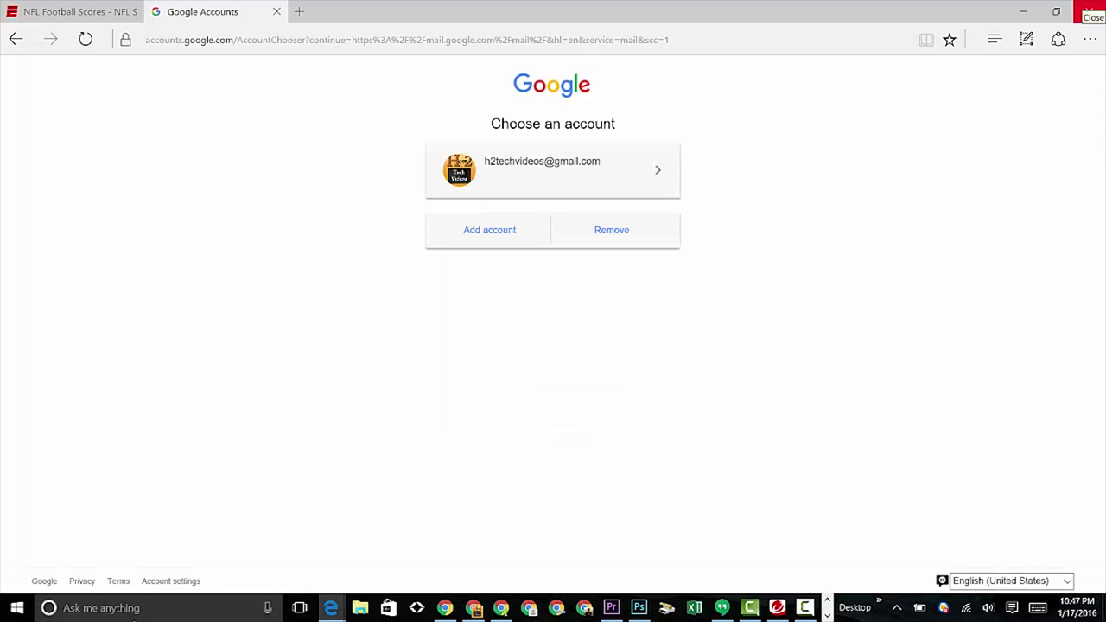
# - Close the Edge window along with all its open tabs
pyautogui.click(1090, 12)
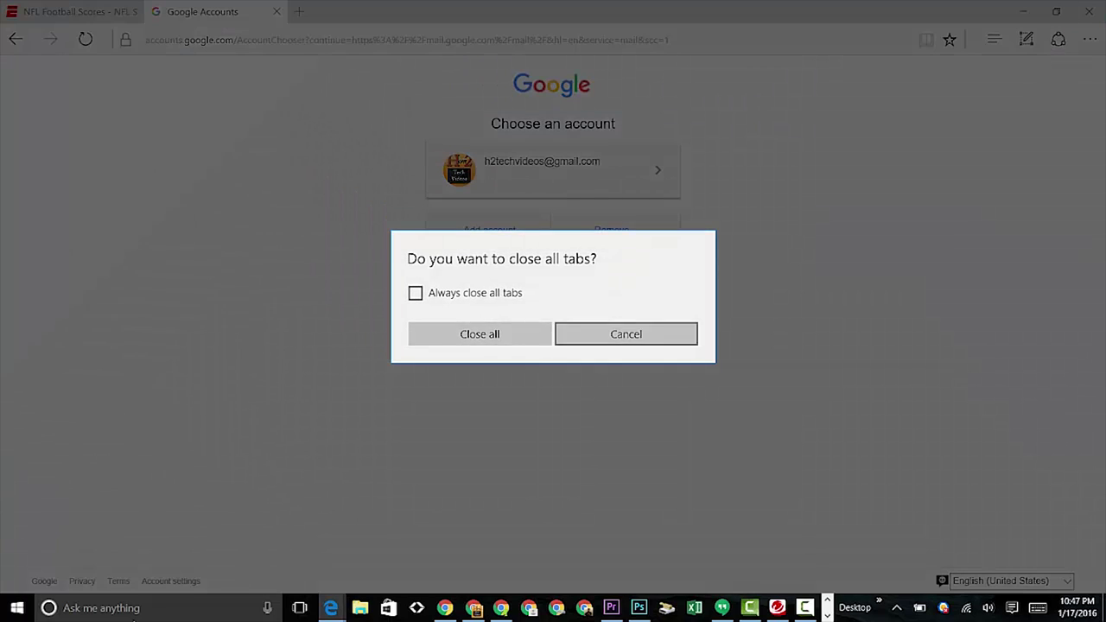
pyautogui.press('Tab')
pyautogui.press('Tab')
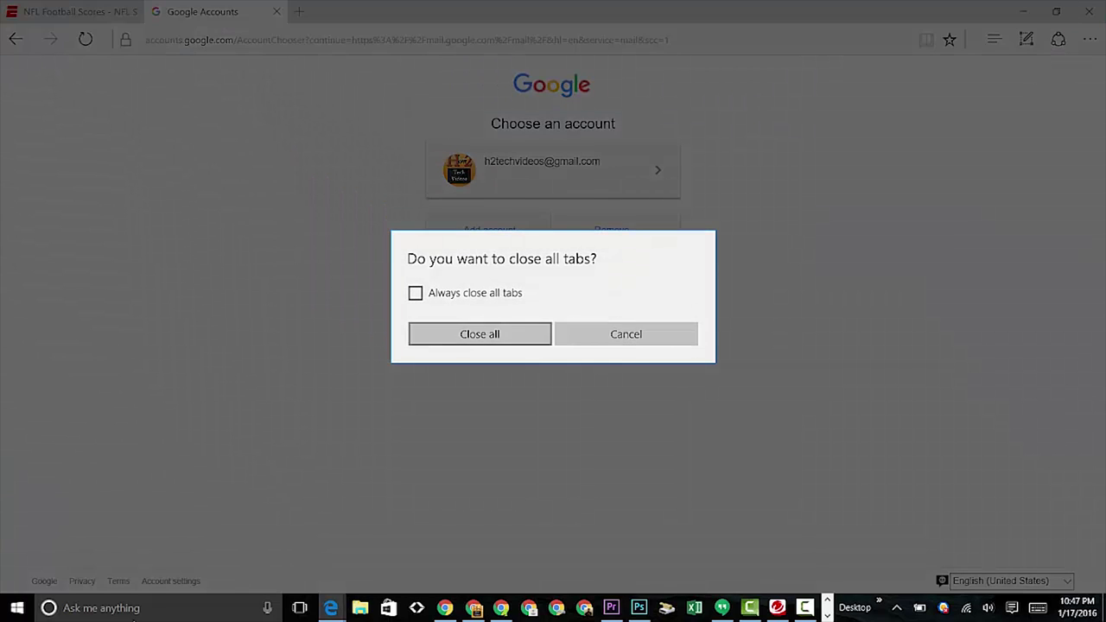
pyautogui.press('Return')
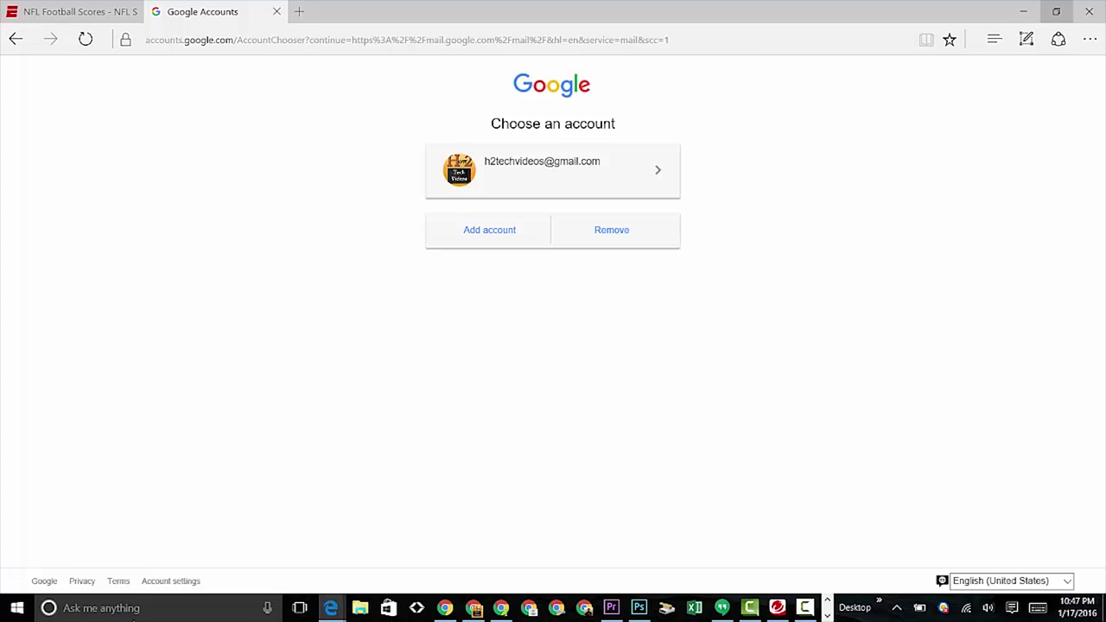
pyautogui.click(1091, 12)
pyautogui.click(469, 331)
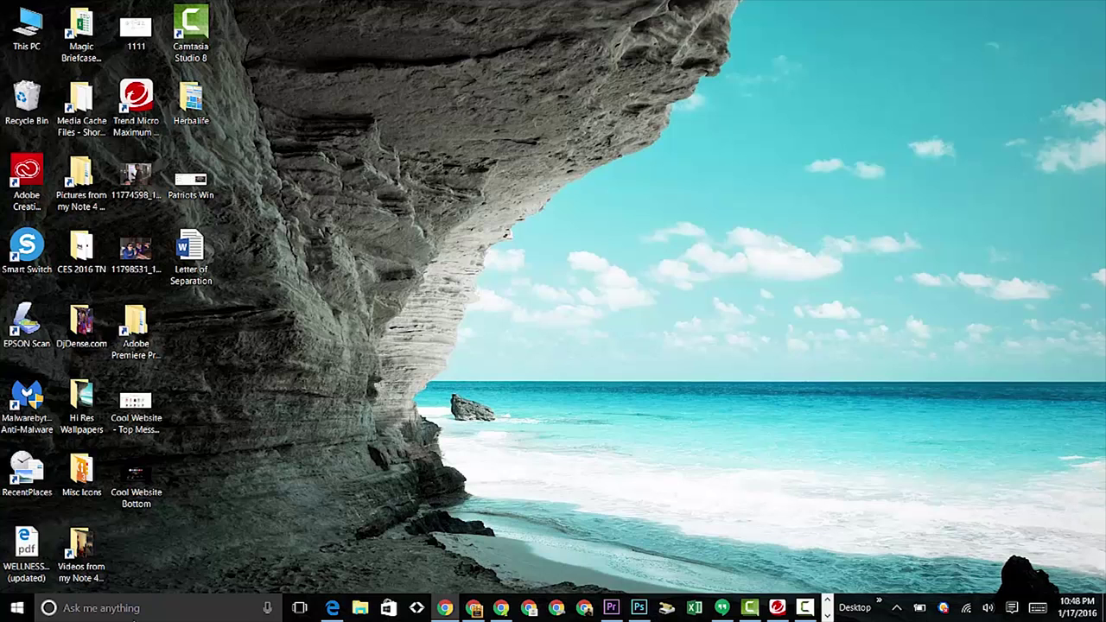
pyautogui.moveTo(445, 607)
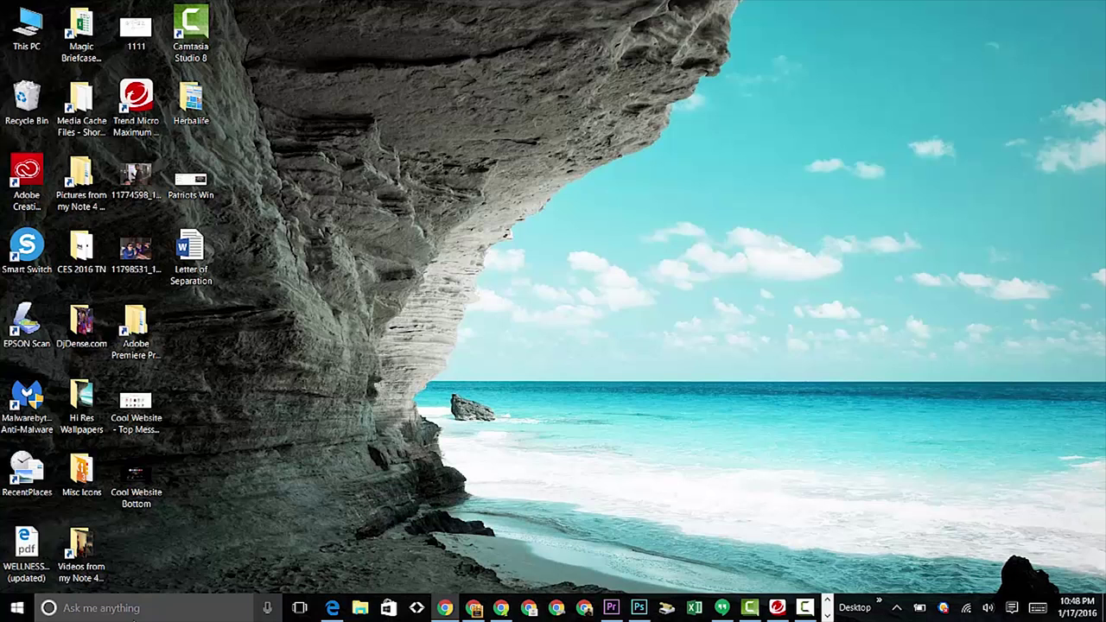
pyautogui.click(134, 616)
# - Reopen Snipping Tool via a 'snipping' search and snip the entire desktop screen
pyautogui.write('s')
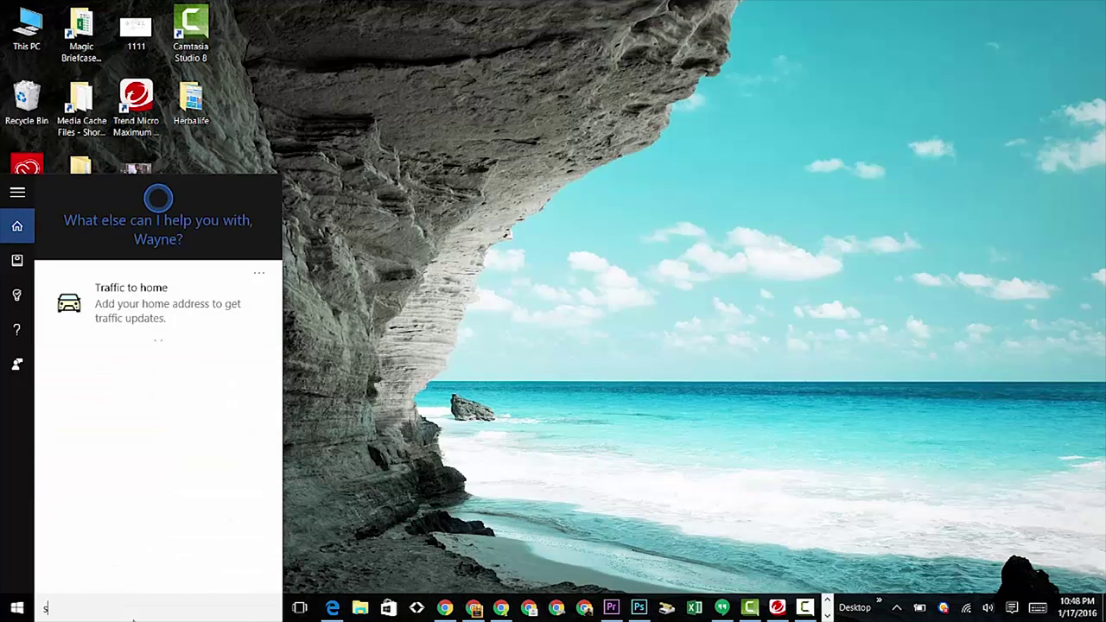
pyautogui.write('nipping')
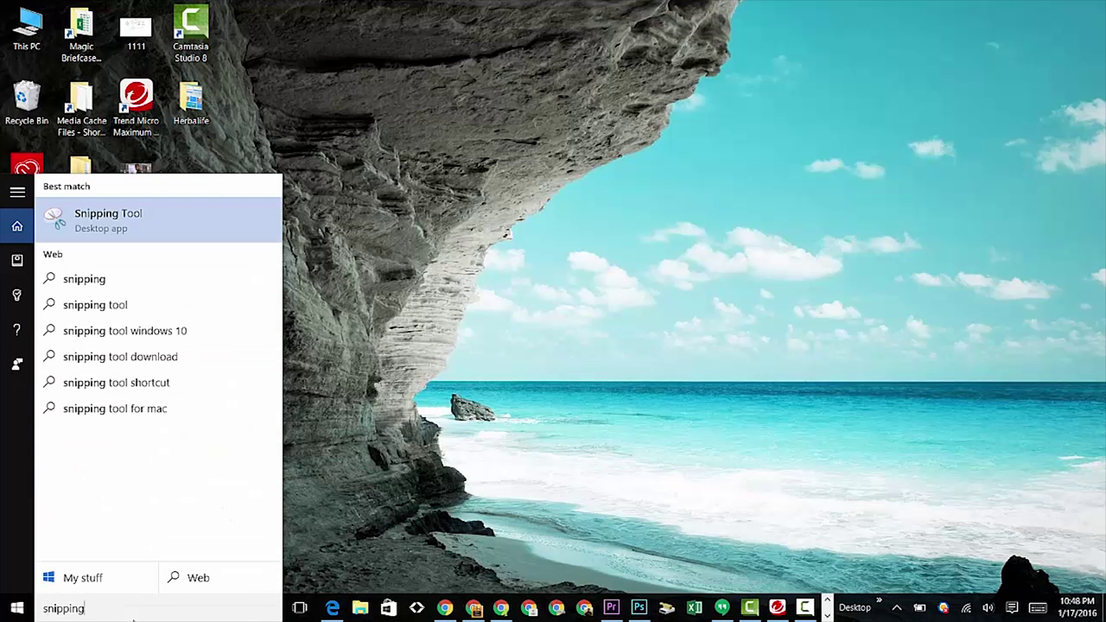
pyautogui.press('Return')
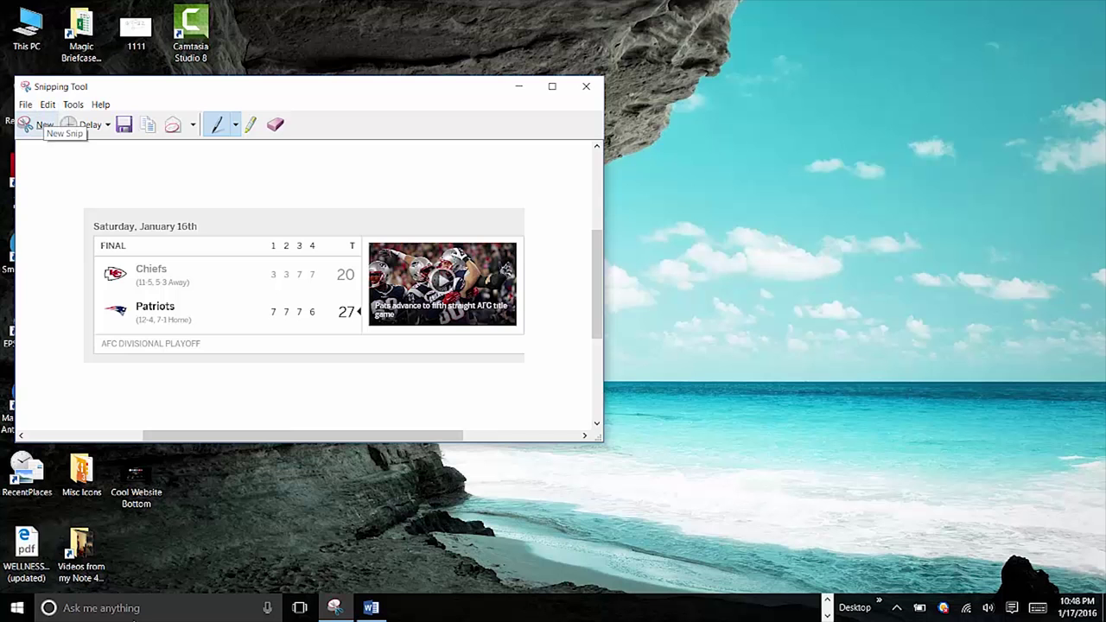
pyautogui.click(39, 124)
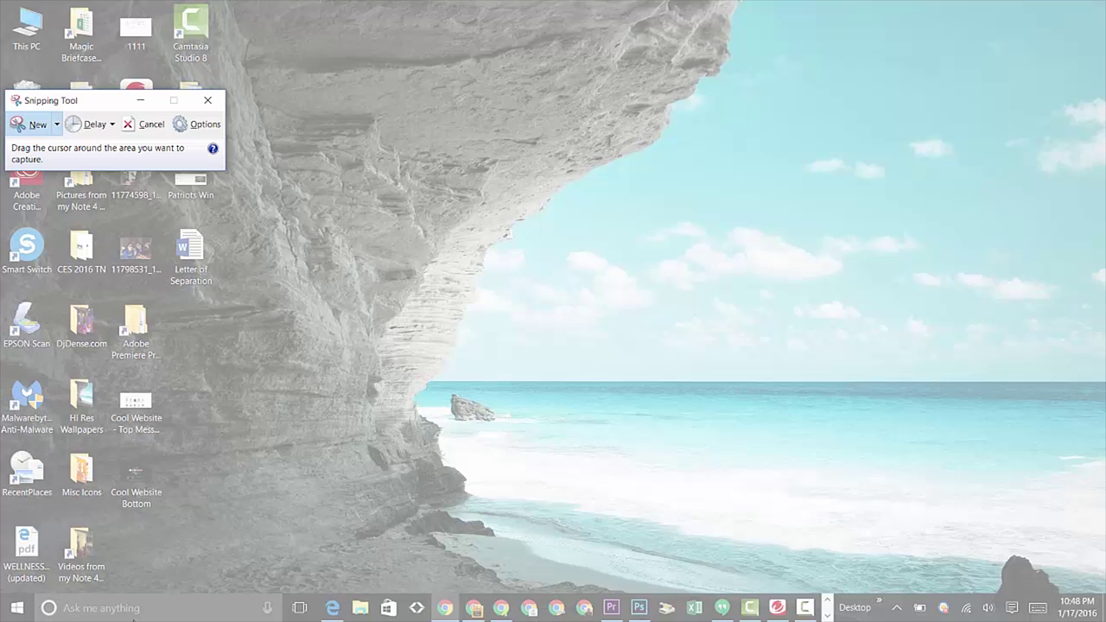
pyautogui.moveTo(1, 1); pyautogui.dragTo(965, 491)
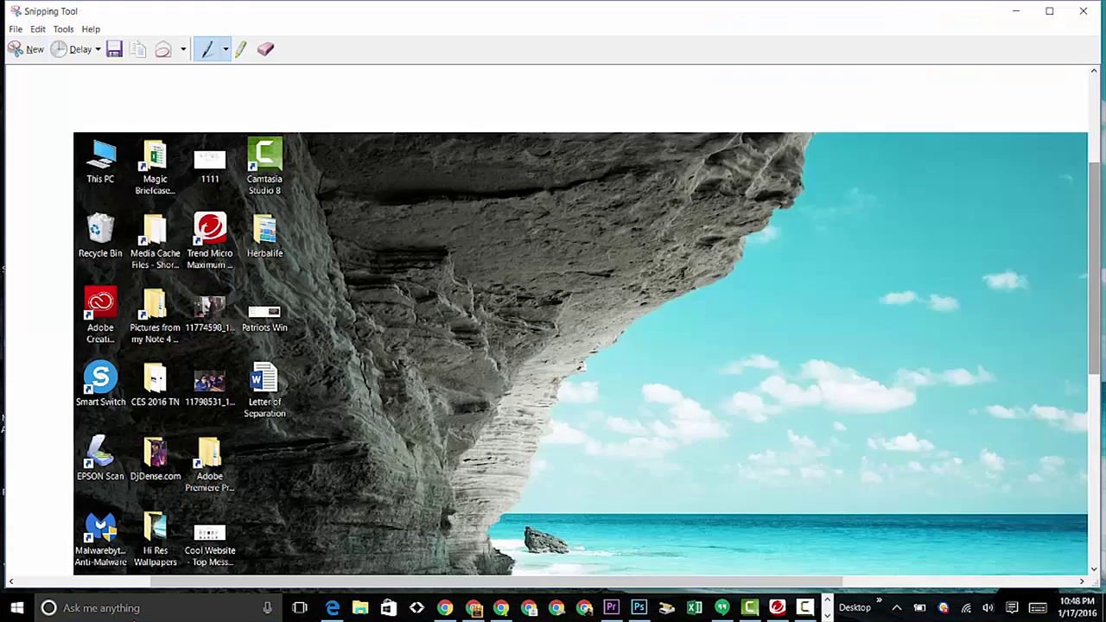
pyautogui.moveTo(1095, 363)
pyautogui.mouseDown()
pyautogui.moveTo(1094, 570)
pyautogui.moveTo(1095, 358)
pyautogui.moveTo(1094, 394)
pyautogui.moveTo(1094, 377)
pyautogui.mouseUp()
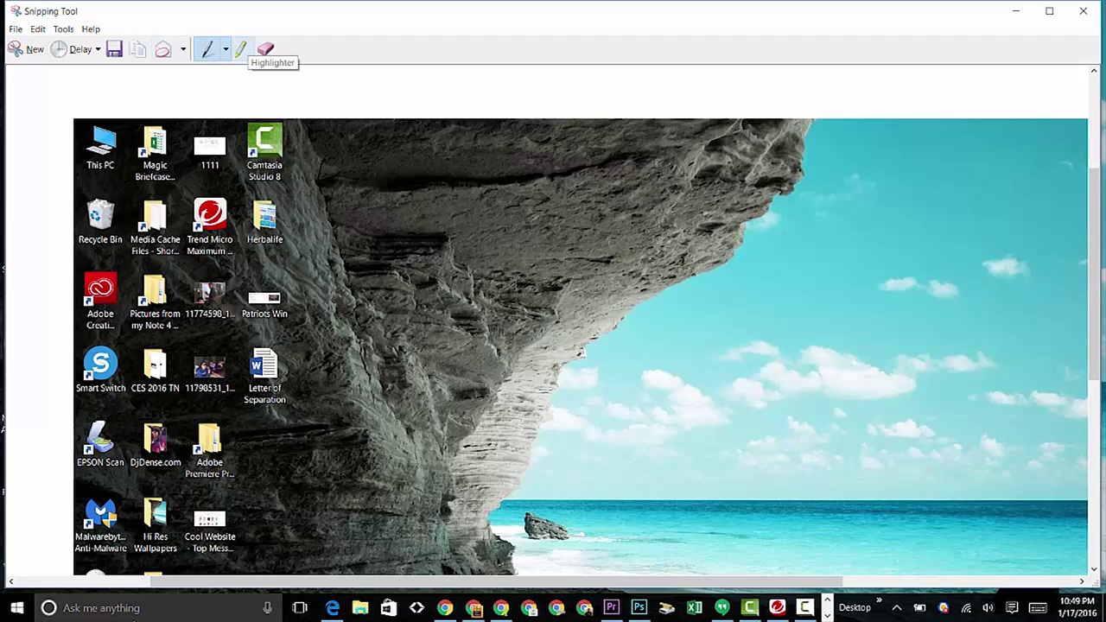
pyautogui.click(241, 50)
# - Circle the Camtasia Studio 8 icon with yellow highlighter and scribble red pen over Herbalife
pyautogui.moveTo(278, 106)
pyautogui.mouseDown()
pyautogui.moveTo(219, 151)
pyautogui.moveTo(294, 97)
pyautogui.mouseUp()
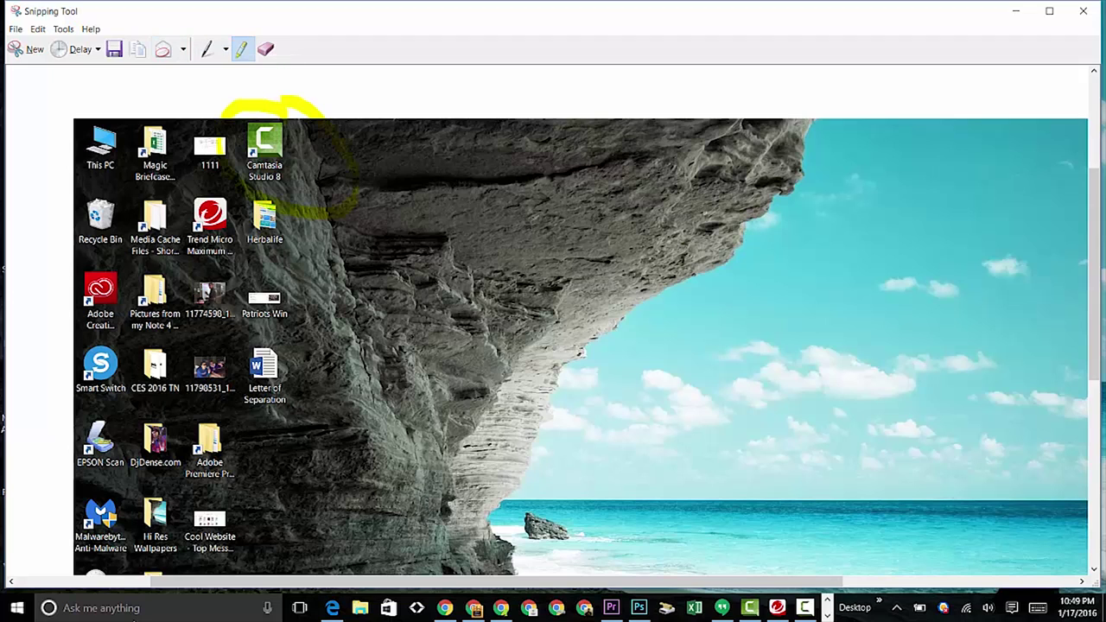
pyautogui.click(207, 49)
pyautogui.moveTo(250, 251)
pyautogui.mouseDown()
pyautogui.moveTo(316, 257)
pyautogui.moveTo(255, 209)
pyautogui.moveTo(268, 238)
pyautogui.mouseUp()
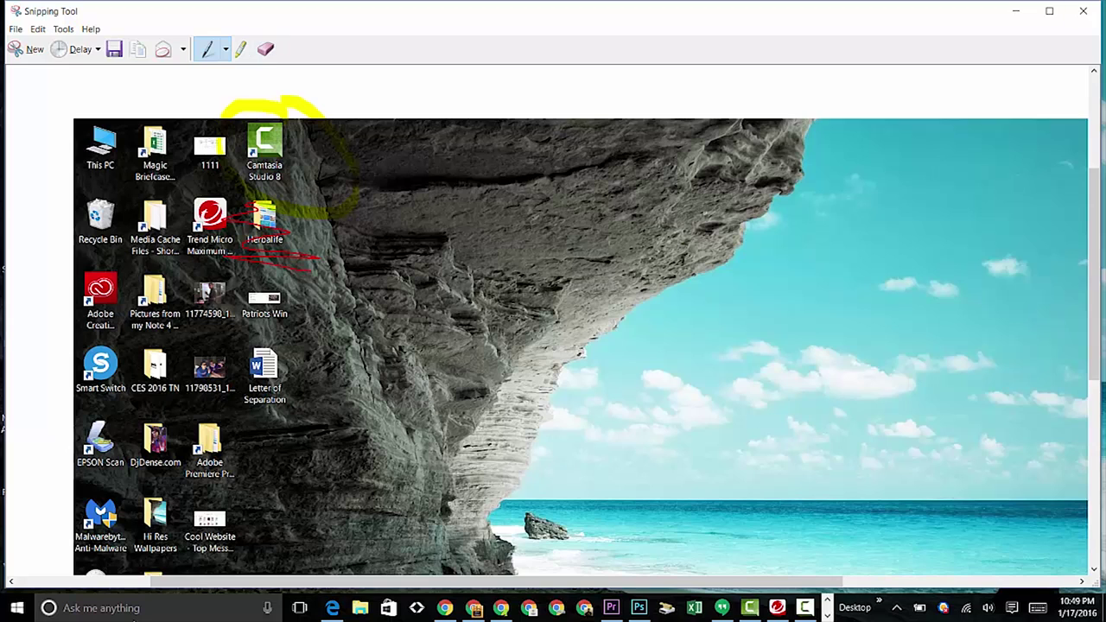